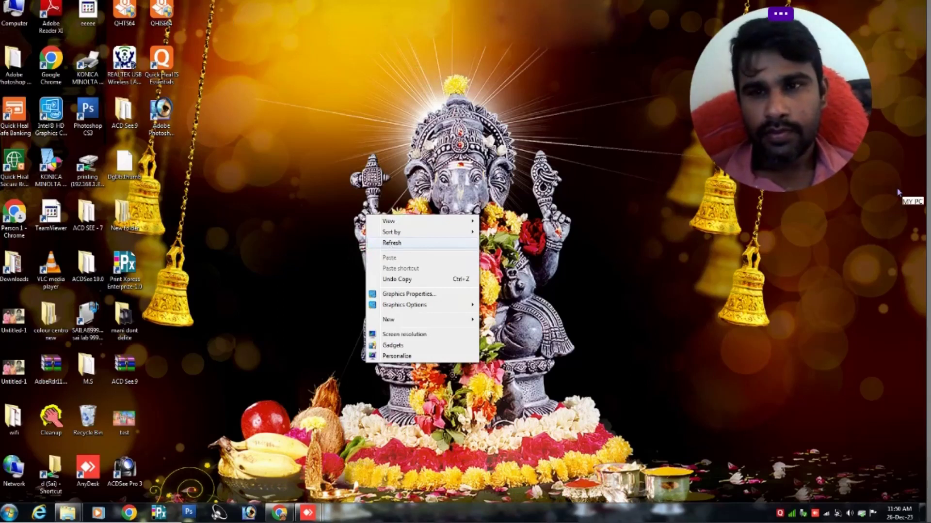
- Close the desktop right-click menu so only the wallpaper and icons show
drag(781, 102, 859, 85)
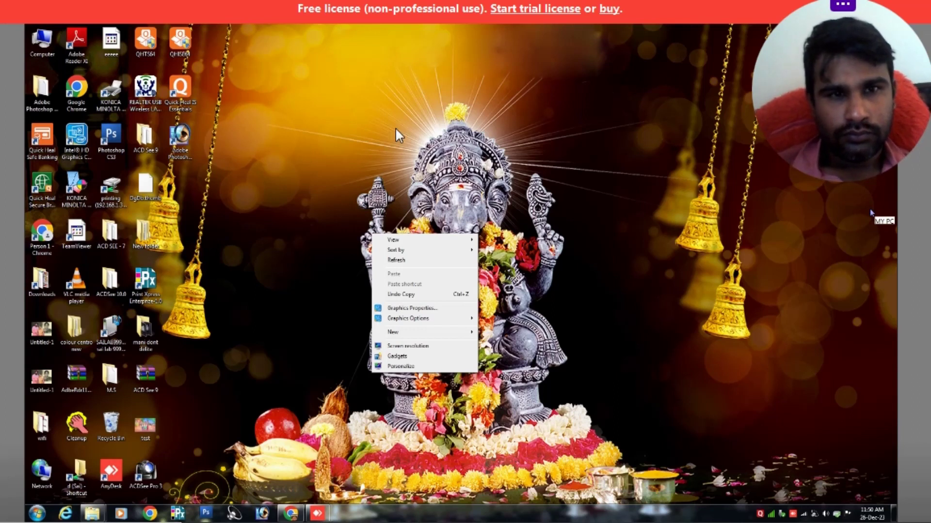
click(394, 127)
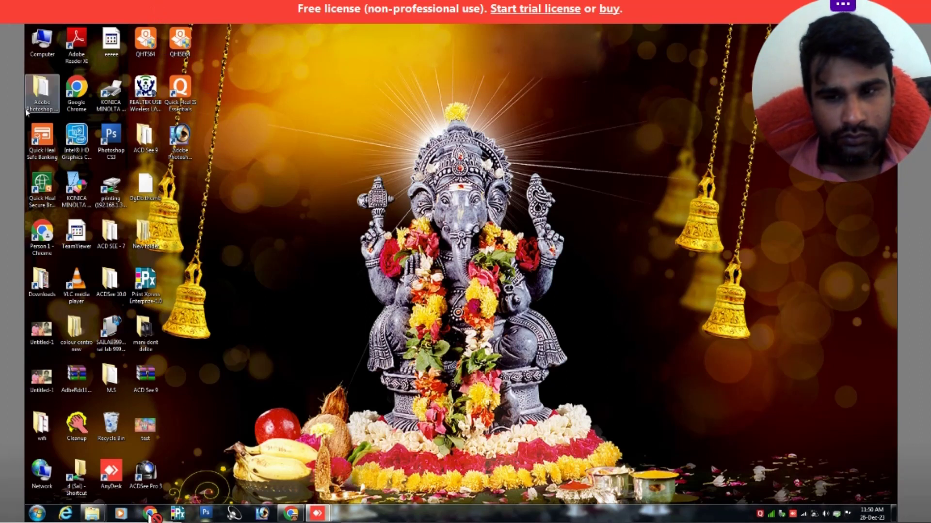
mouse_move(111, 93)
mouse_down()
mouse_move(349, 216)
mouse_move(361, 173)
mouse_up()
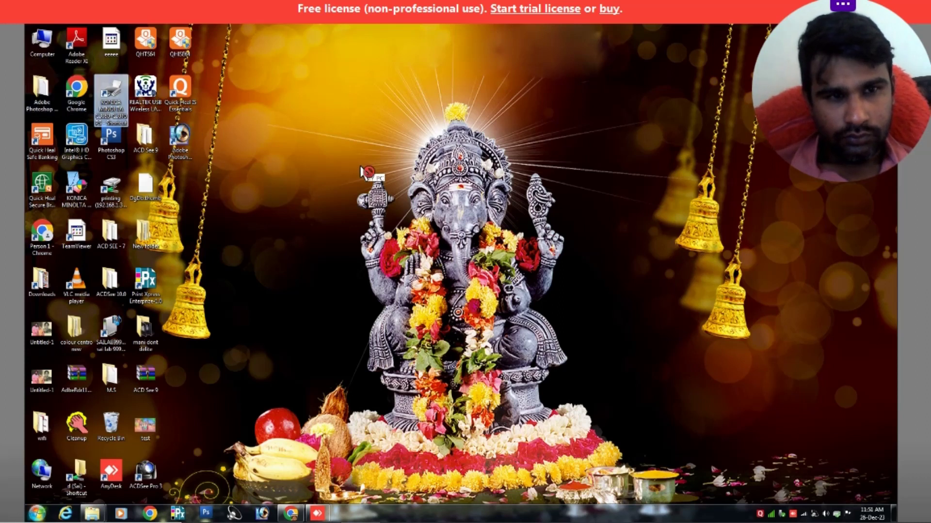
click(37, 514)
- In Devices and Printers, view and close the KONICA MINOLTA printing preferences
click(173, 391)
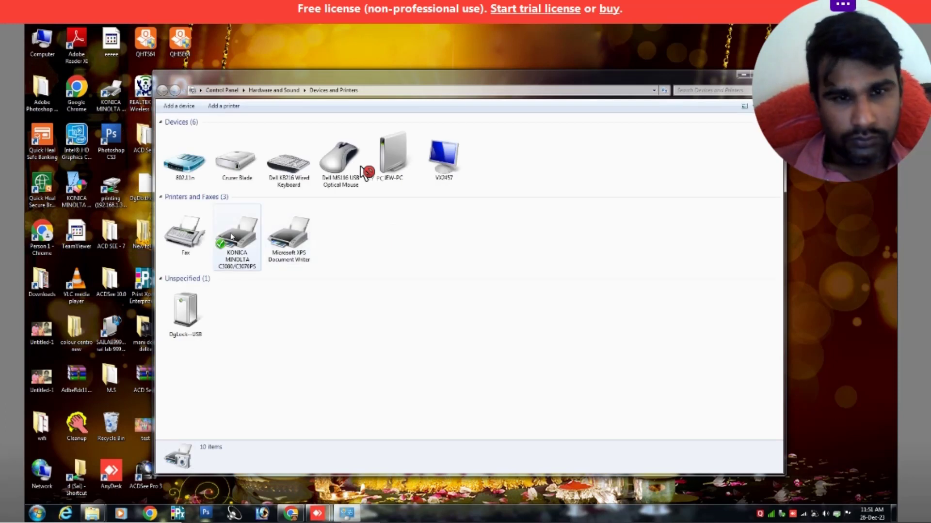
right_click(238, 236)
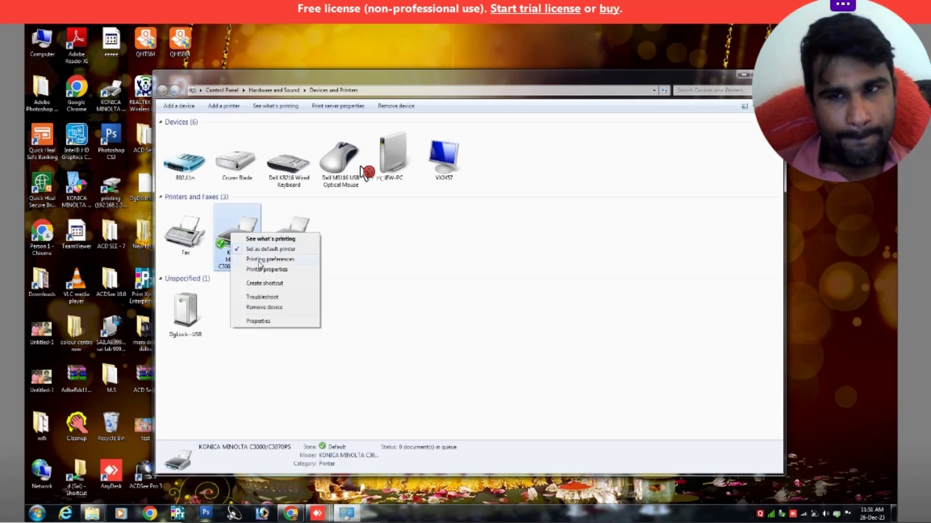
click(259, 260)
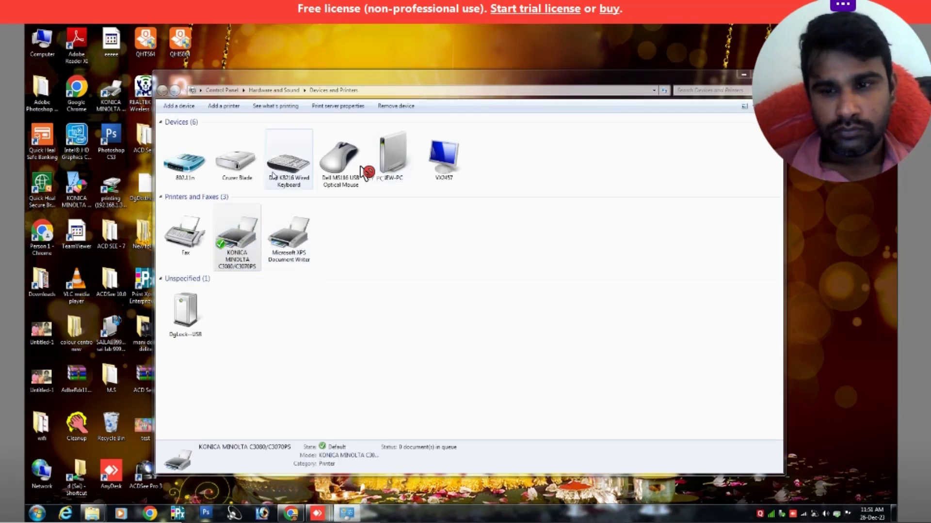
click(564, 193)
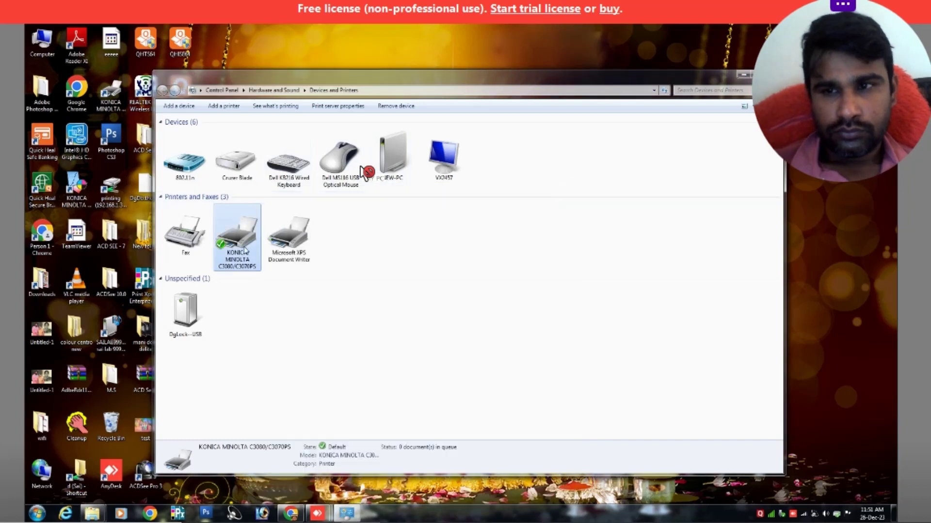
- Read the KONICA MINOLTA port address 192.168.1.50 in Printer properties, then close the dialogs
right_click(228, 249)
click(277, 297)
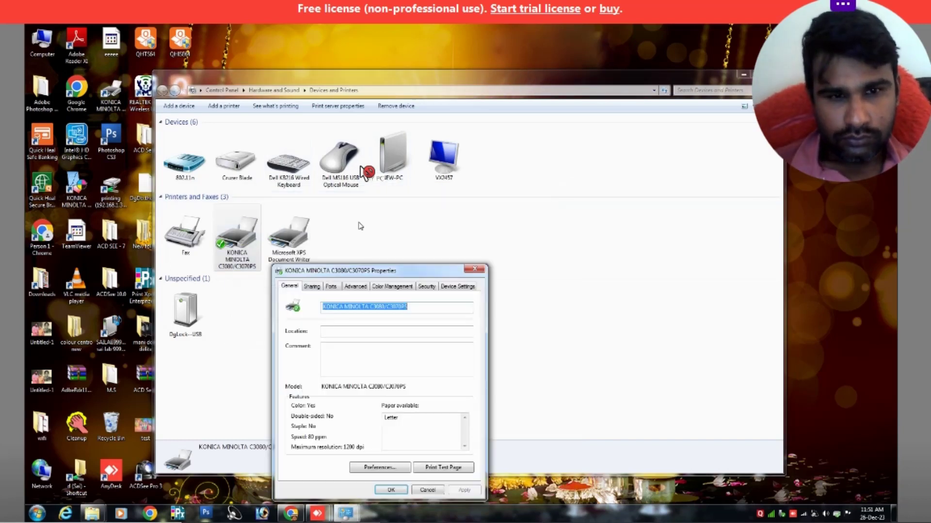
click(331, 286)
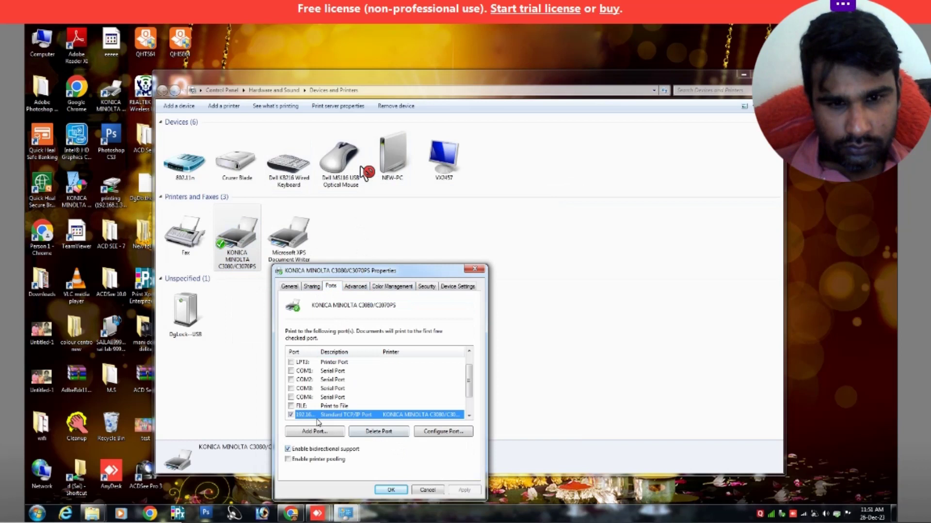
click(424, 434)
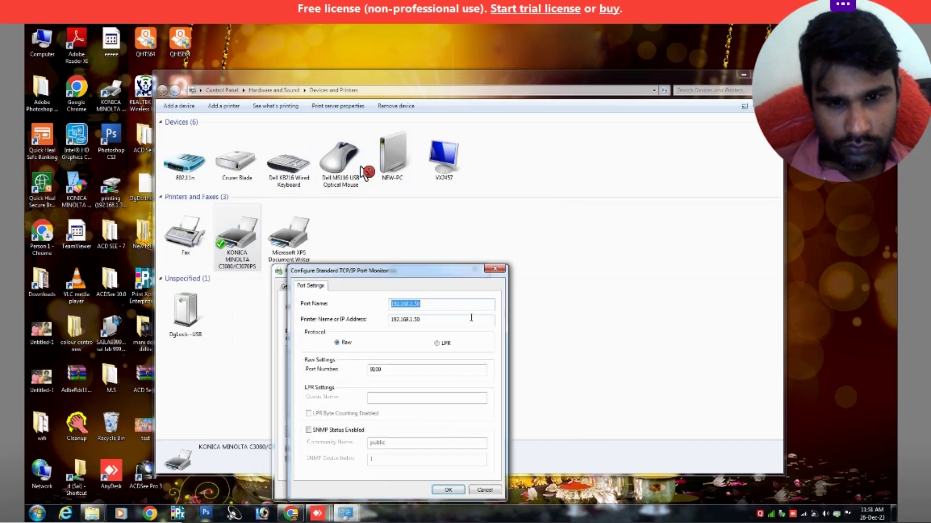
click(494, 273)
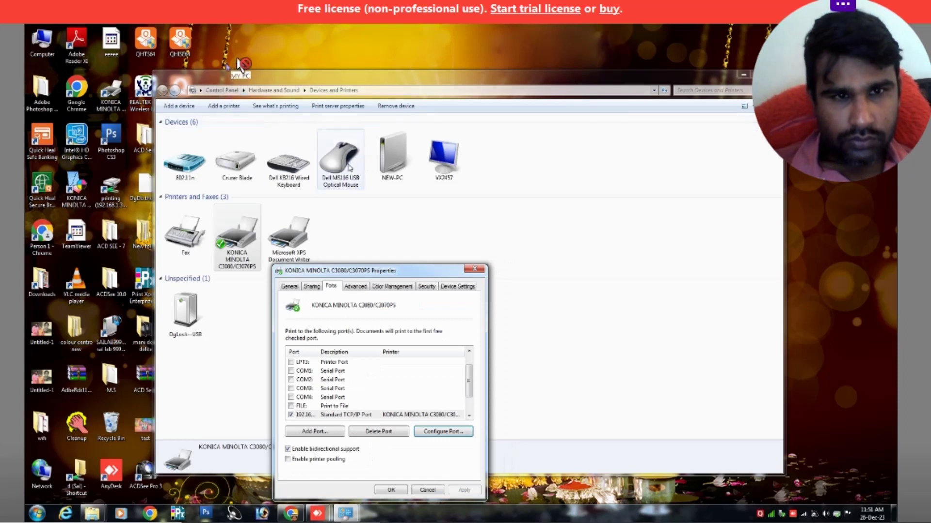
click(476, 270)
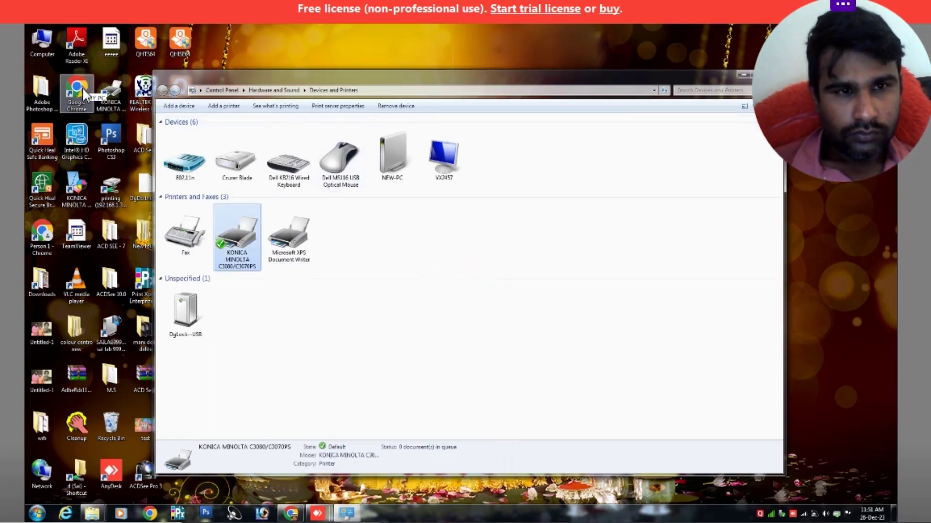
- Launch Chrome and go to 192.168.1.50 in a new tab
double_click(82, 87)
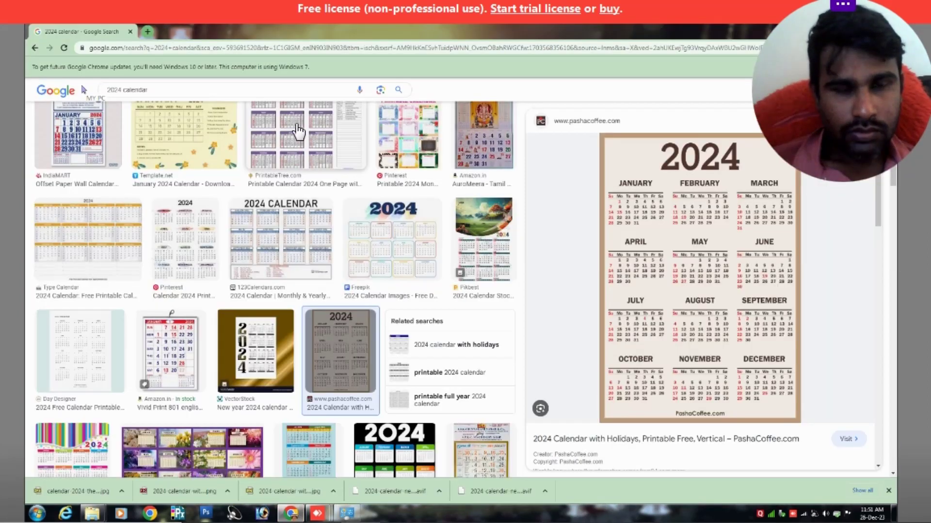
click(147, 31)
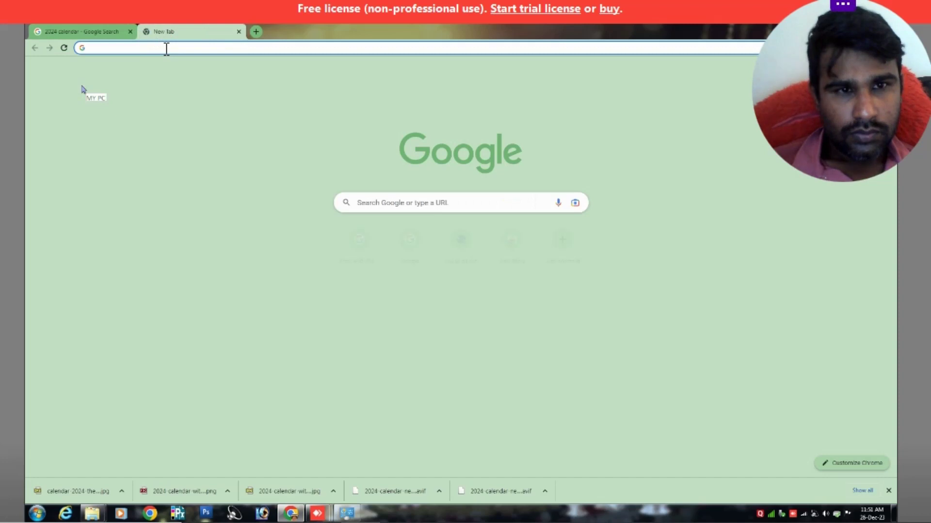
text(192)
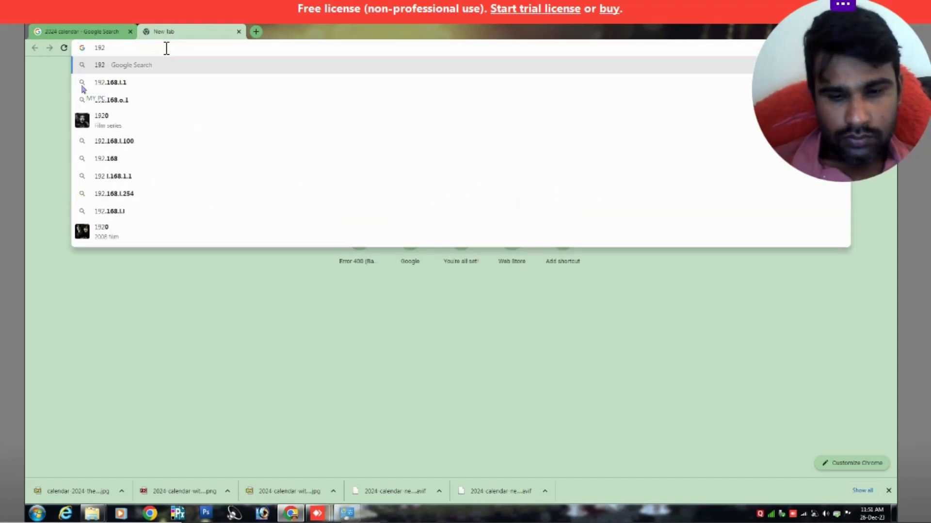
text(.168)
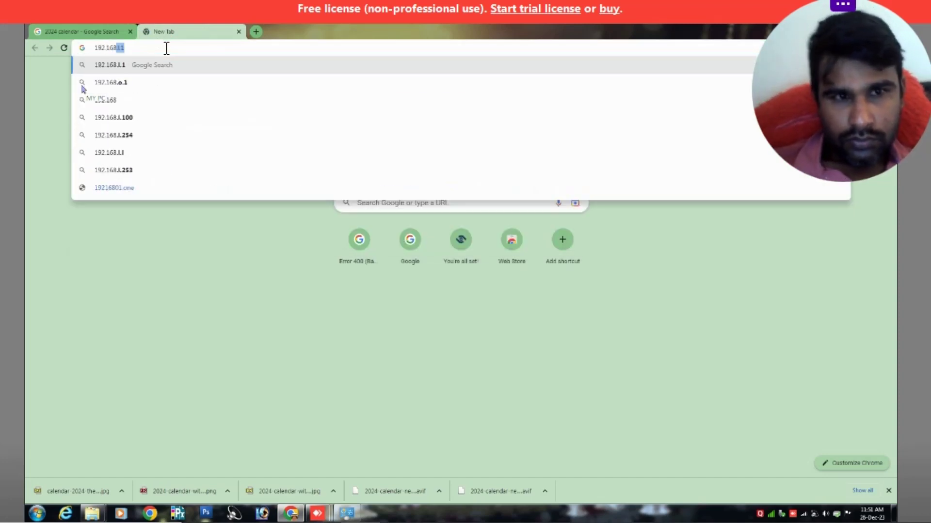
text(.1)
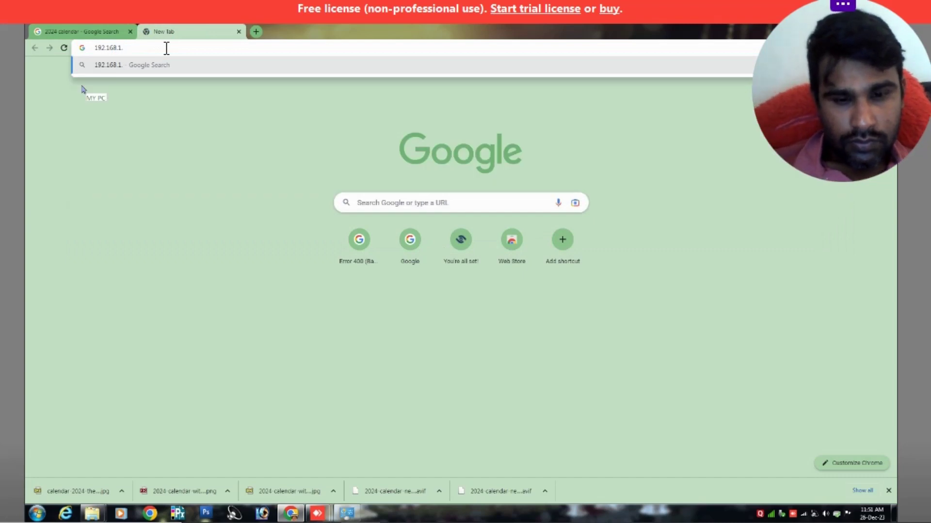
text(.50)
key(Return)
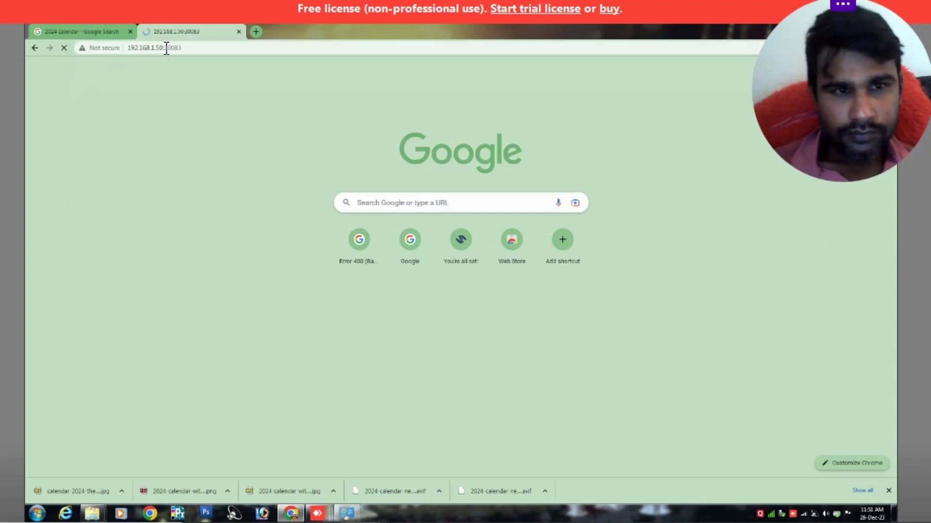
text(ce)
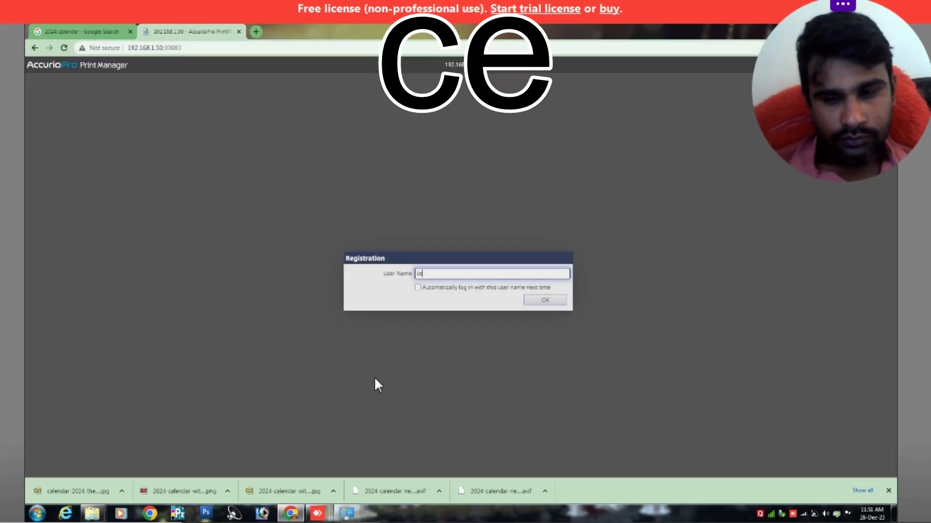
- Confirm the AccurioPro user name and open Configuration > PageScope Web Connection
key(Return)
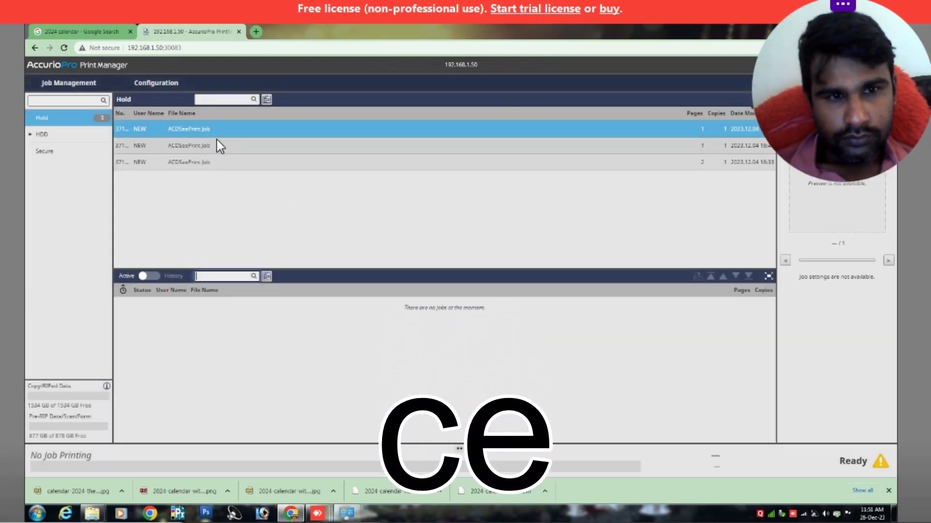
click(156, 82)
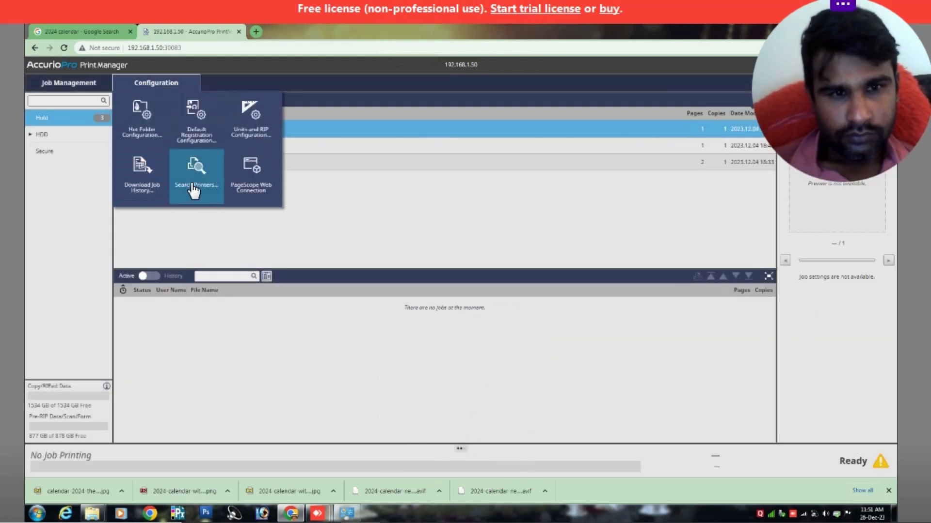
click(249, 188)
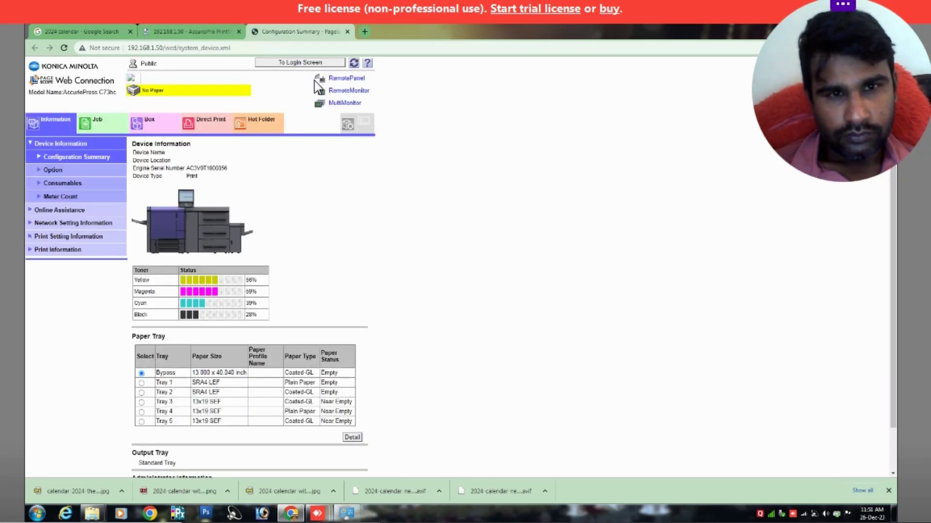
- Log out the public user, then open Web Utilities' Extension for maintenance
click(318, 64)
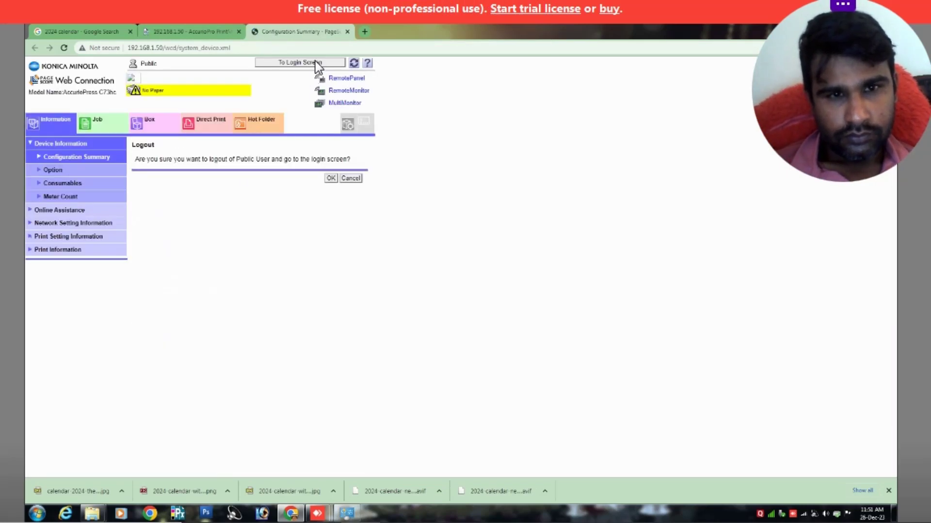
click(330, 179)
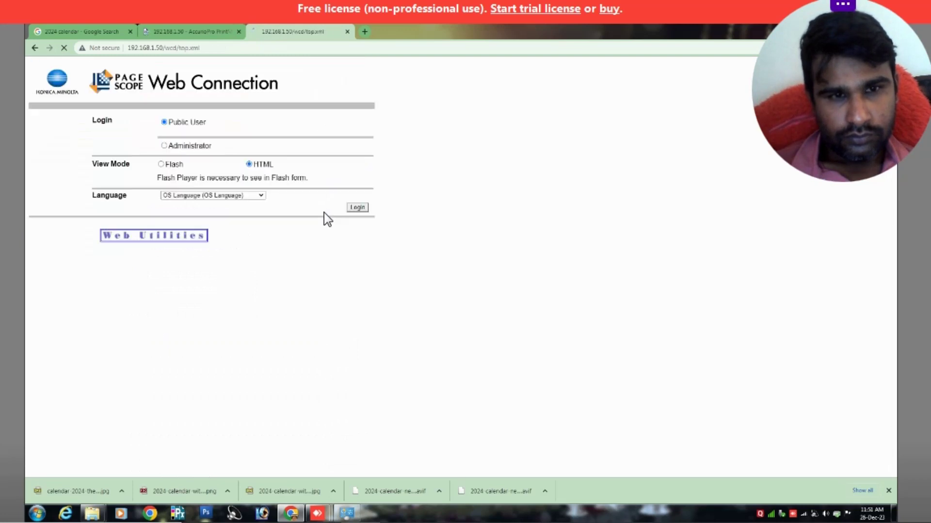
click(184, 238)
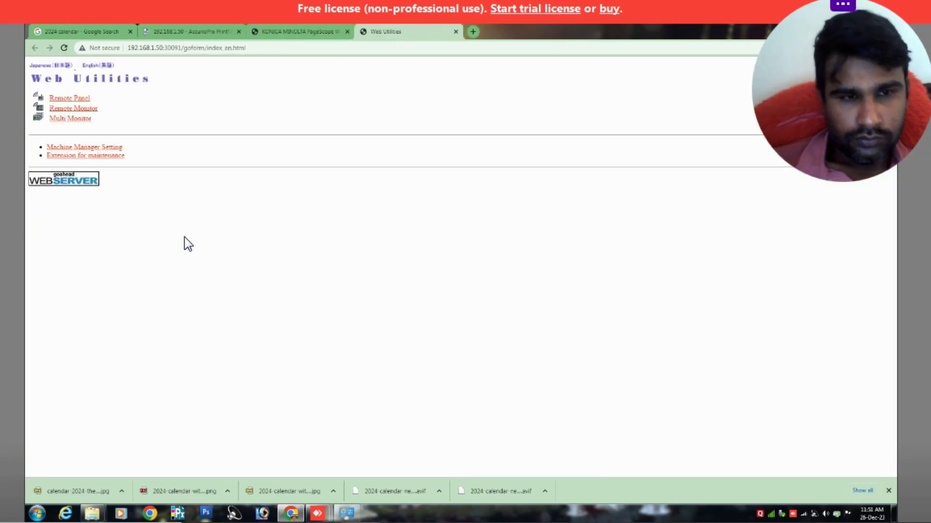
click(85, 156)
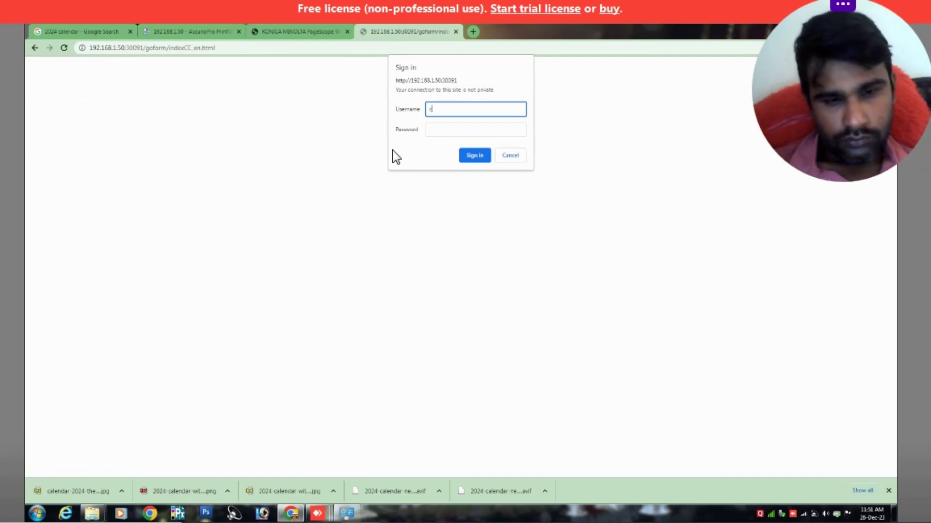
- Sign in to Extension for maintenance and save the password in Chrome
click(435, 131)
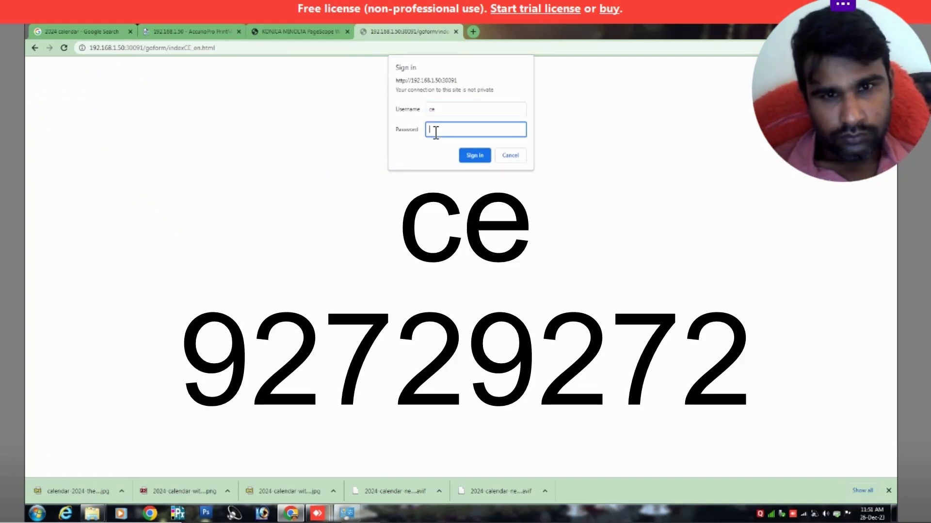
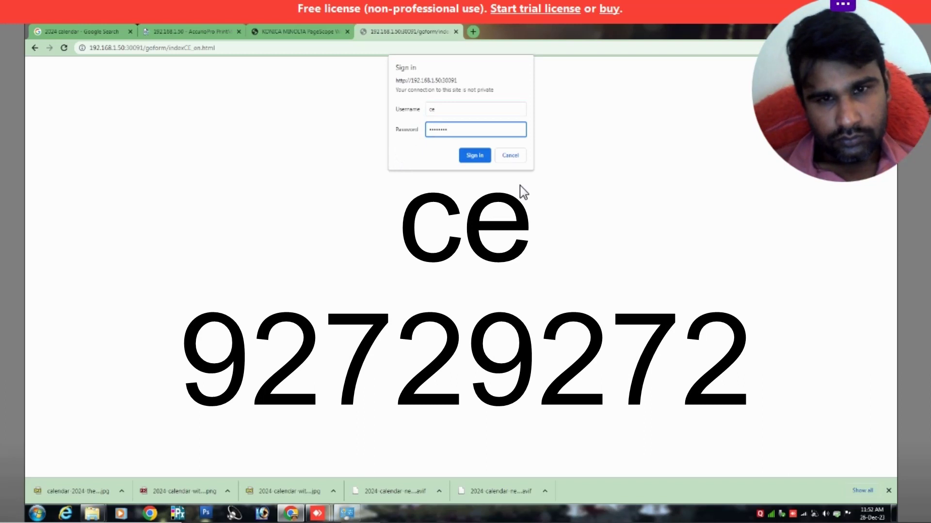
click(474, 155)
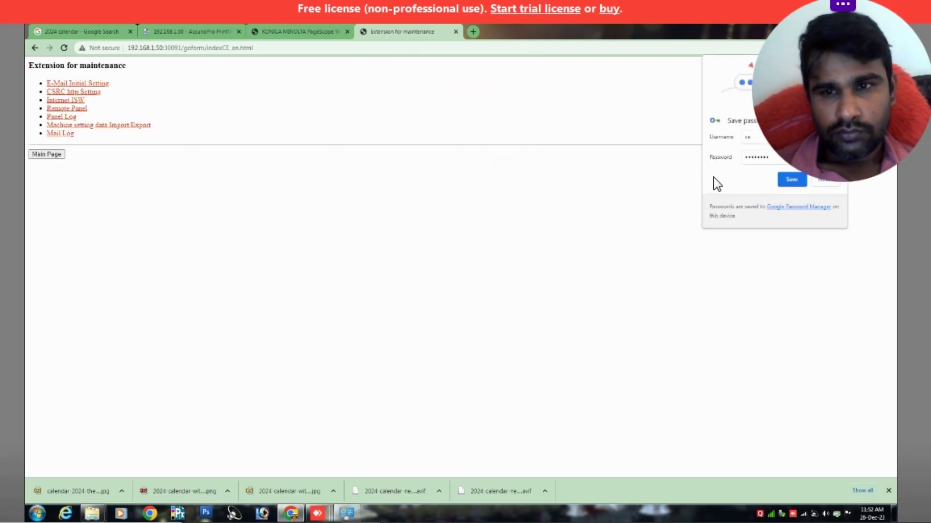
click(790, 179)
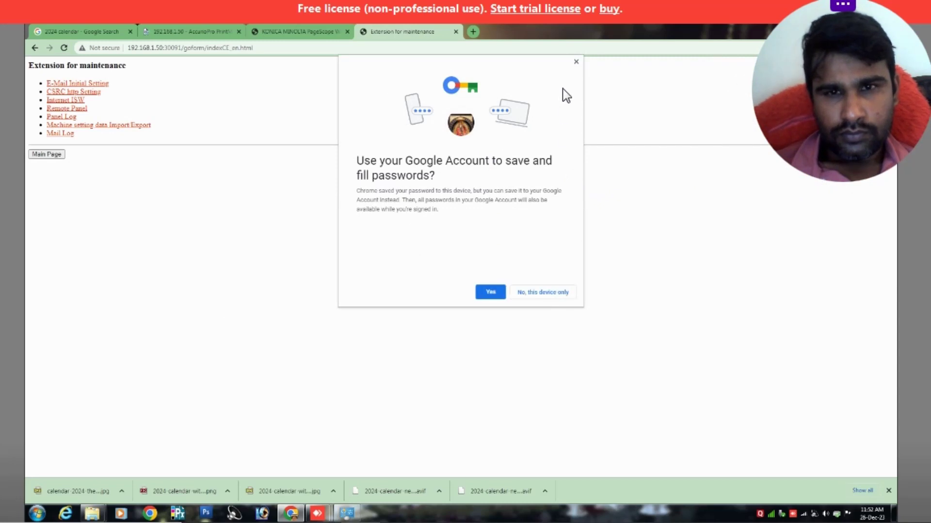
click(576, 63)
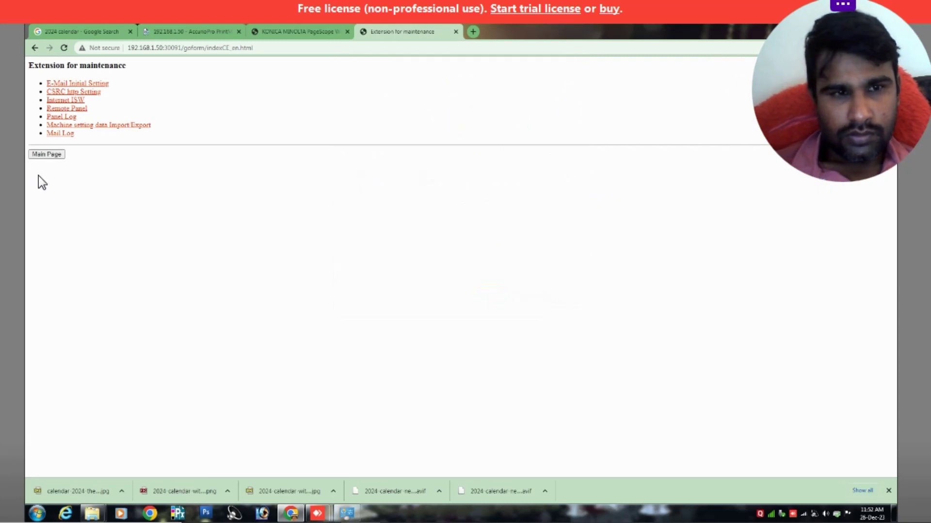
- In Remote Panel's Paper Setting, change Tray4's paper type to Coated-GL
click(66, 109)
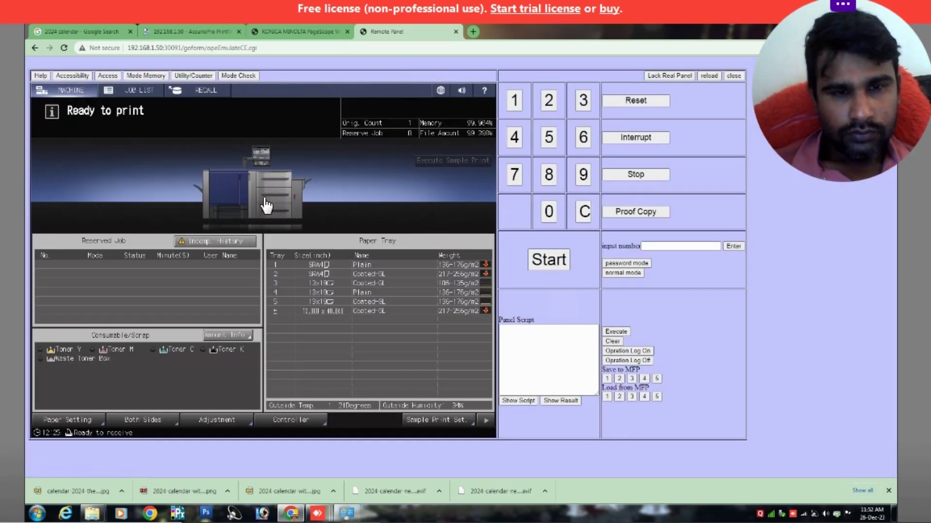
click(68, 421)
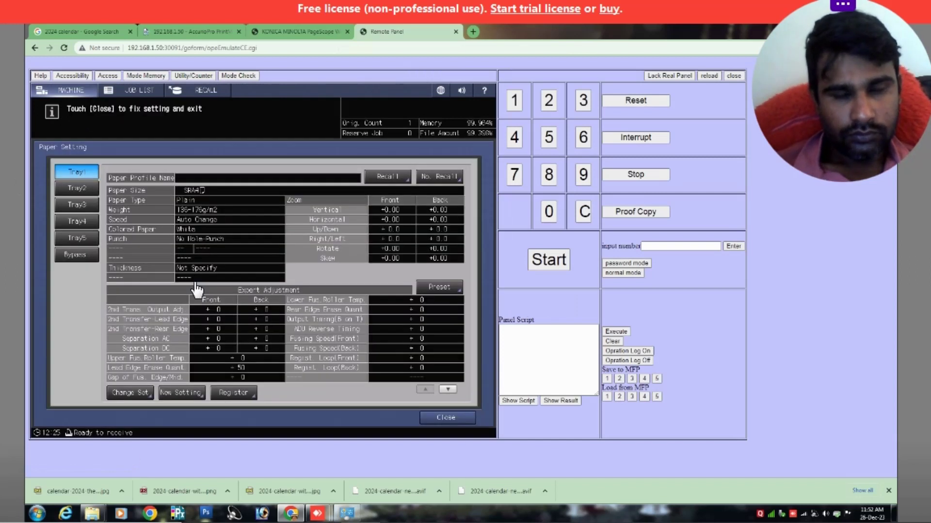
click(80, 219)
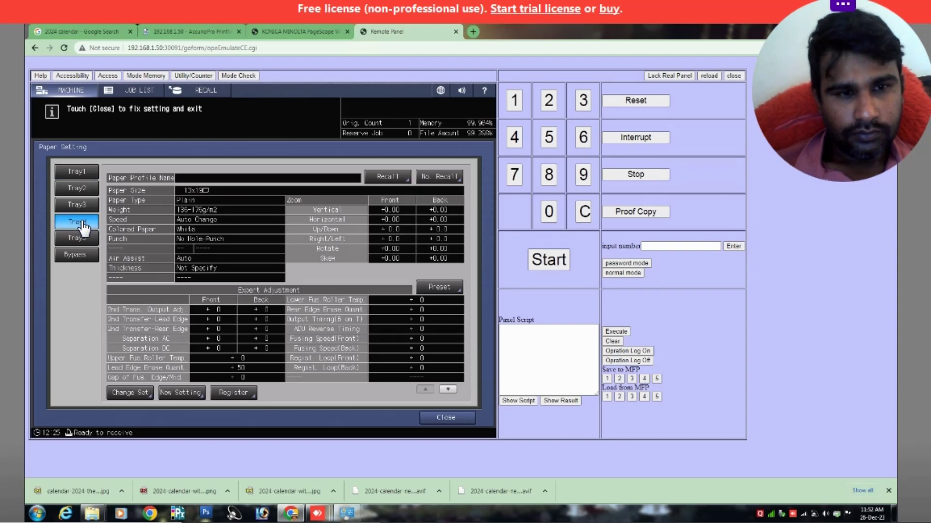
click(132, 392)
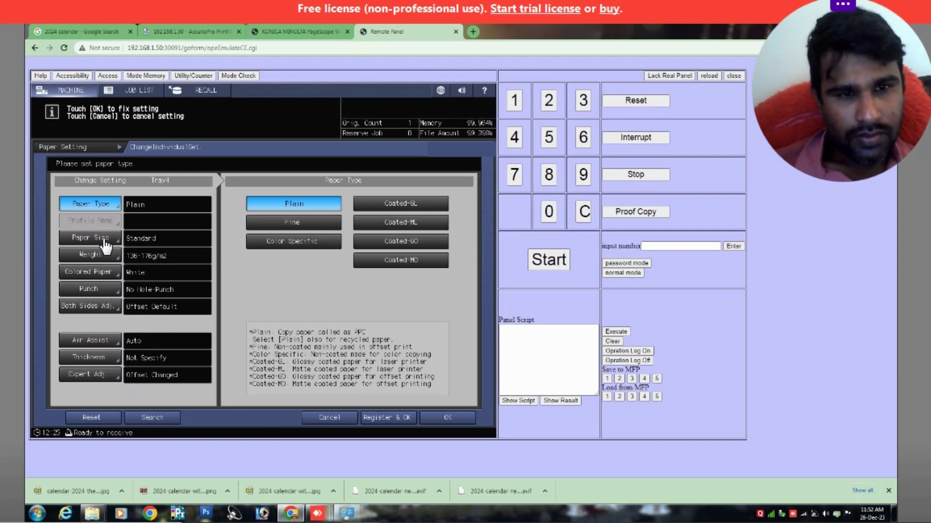
click(413, 204)
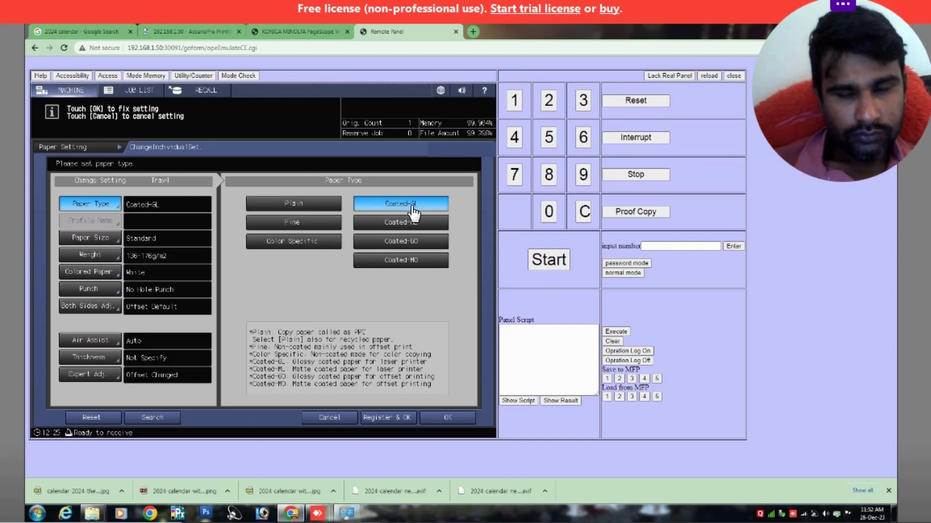